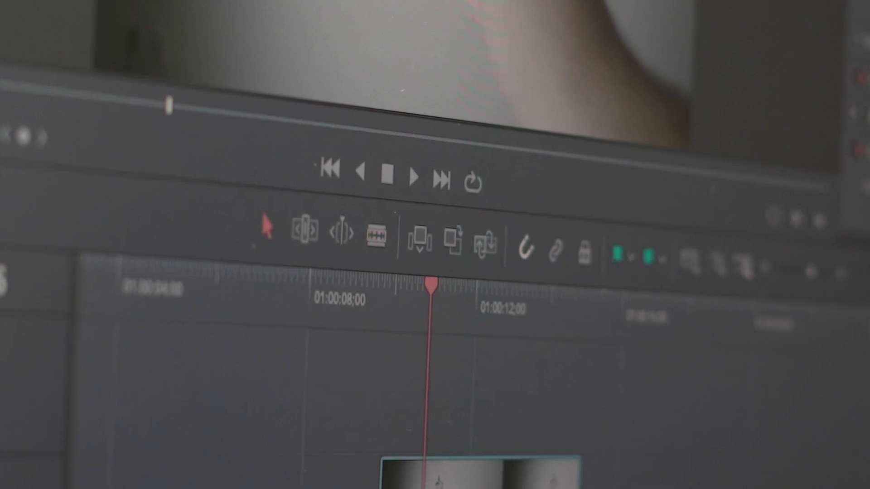
Switch the Edit timeline to the Blade tool (B) for cutting clips.
key("b")
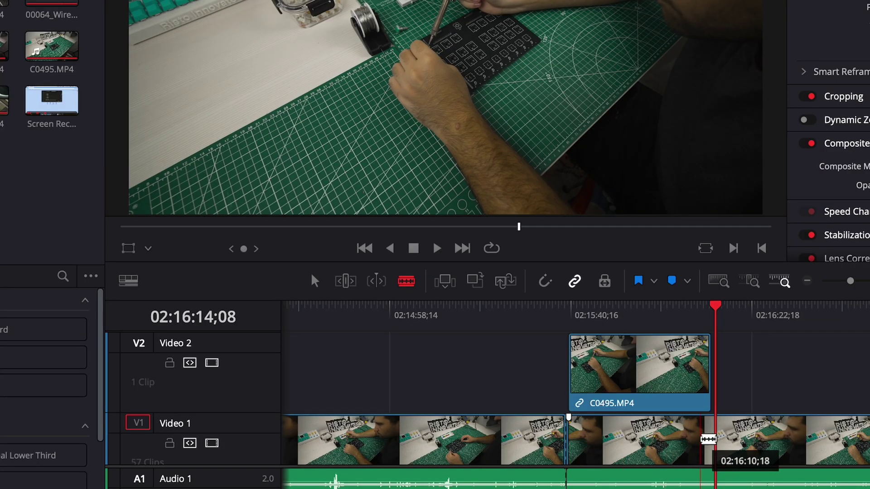
Blade the Video 1 clip at the playhead near 02:16:10;18, then return to Selection mode.
left_click(715, 438)
key("a")
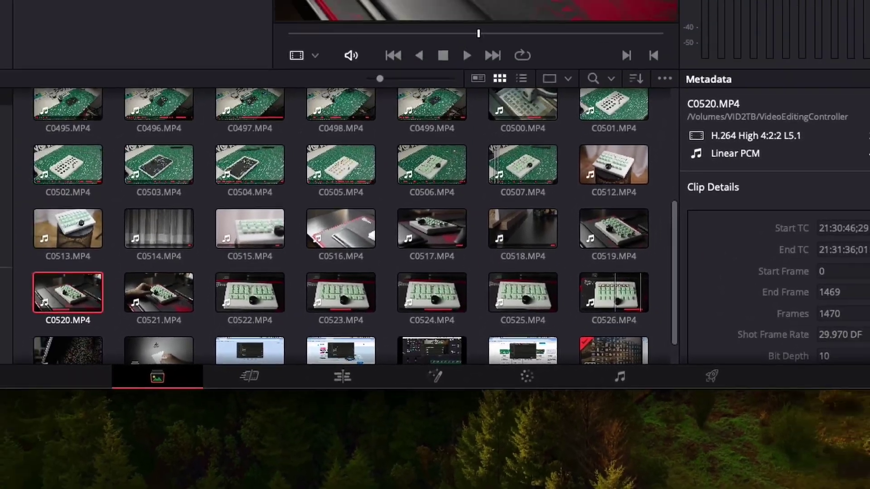
Cycle through the Cut, Edit, Fusion, Color, Fairlight and Deliver pages.
key("shift+3")
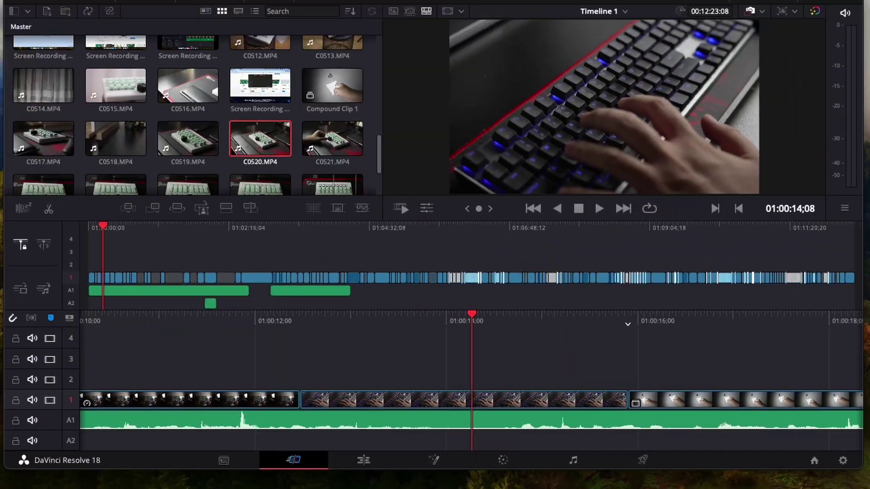
key("shift+4")
key("shift+5")
key("shift+6")
key("shift+7")
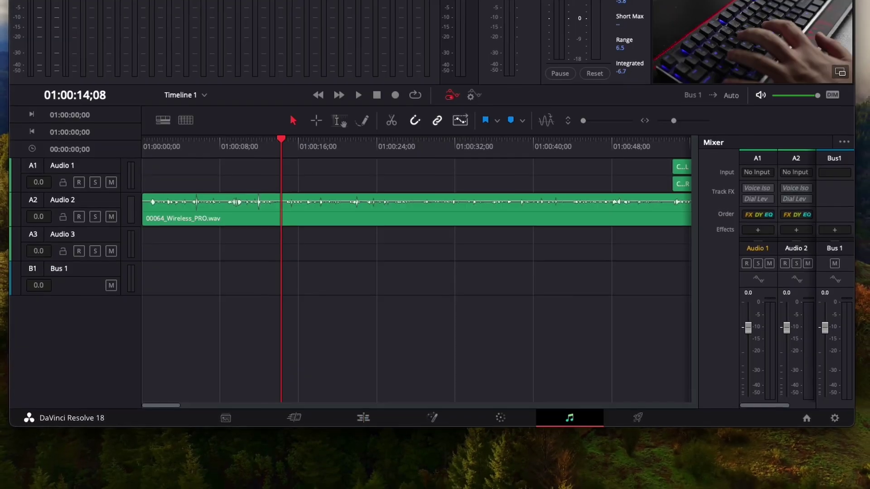
key("shift+8")
Open and close Project Settings, then return to the Edit page timeline.
key("shift+9")
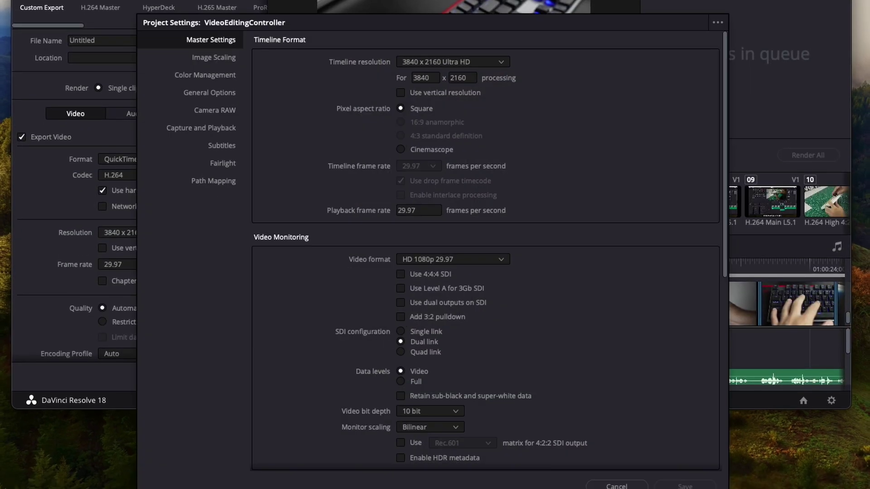
key("Escape")
key("shift+4")
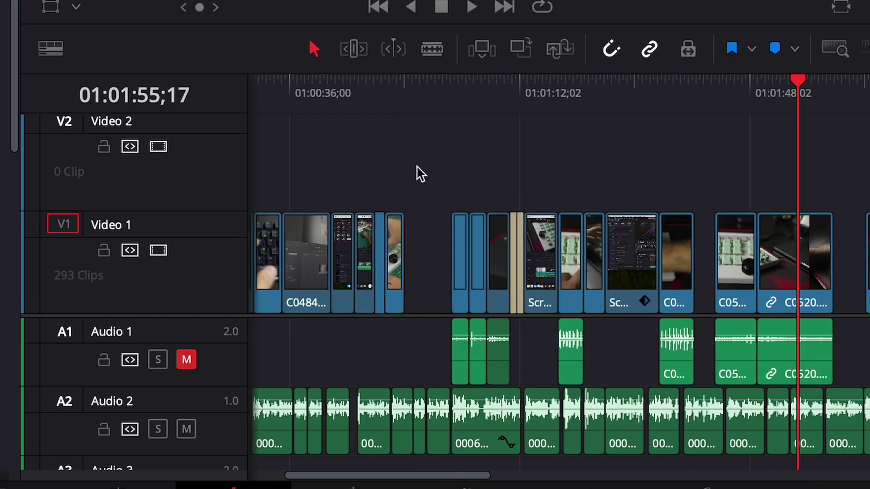
Zoom the Edit timeline out and back in, then move the Media Pool selection from C0477 to C0483.
scroll(417, 172, "down", 10)
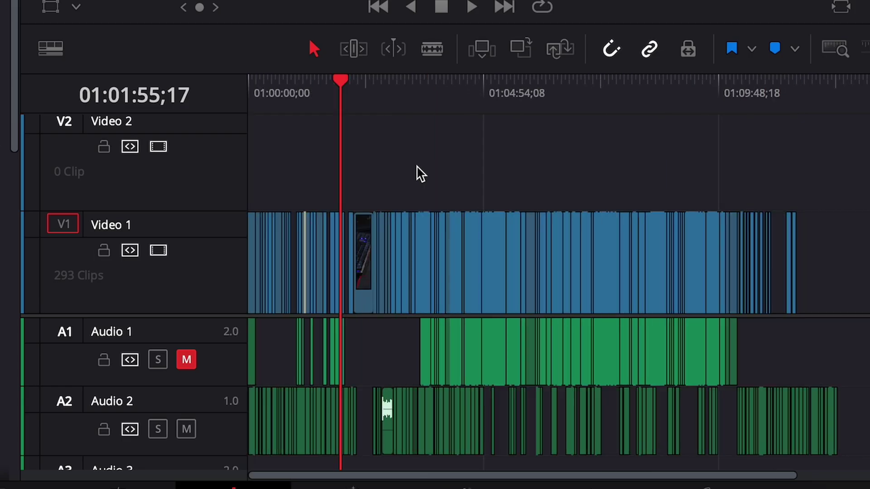
scroll(417, 173, "up", 10)
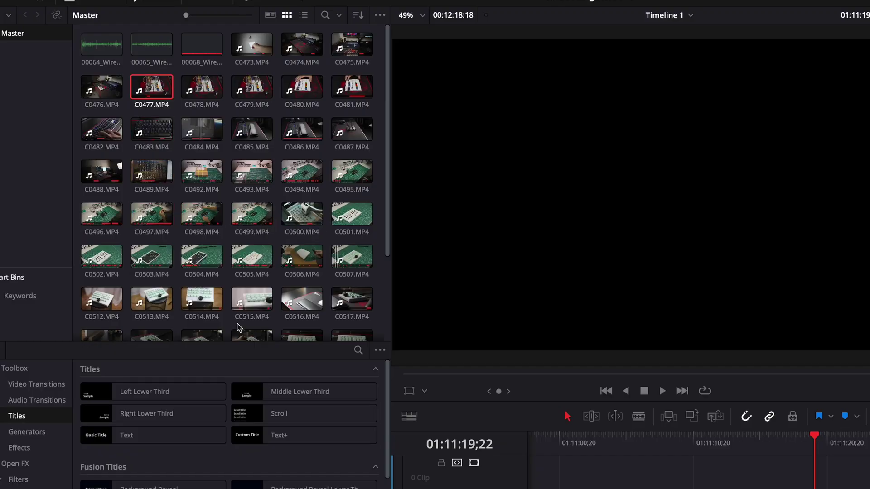
key("Down")
key("Down")
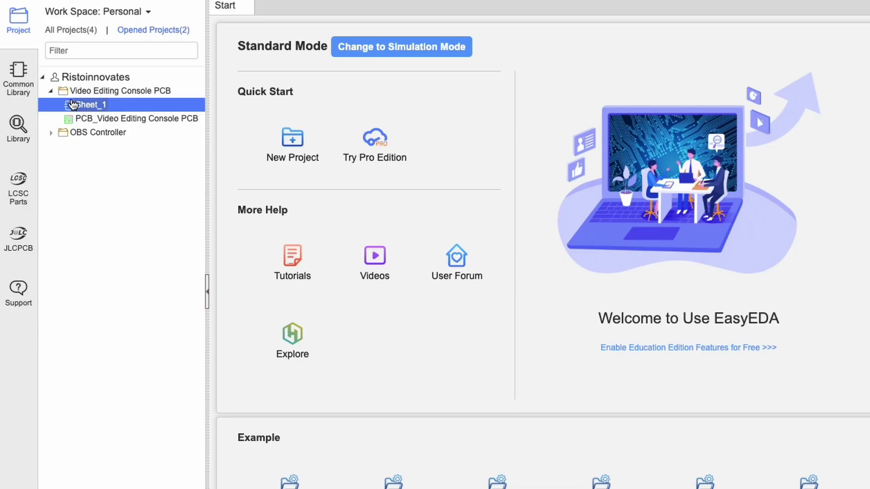
Open the Sheet_1 schematic of the Video Editing Console project.
double_click(73, 105)
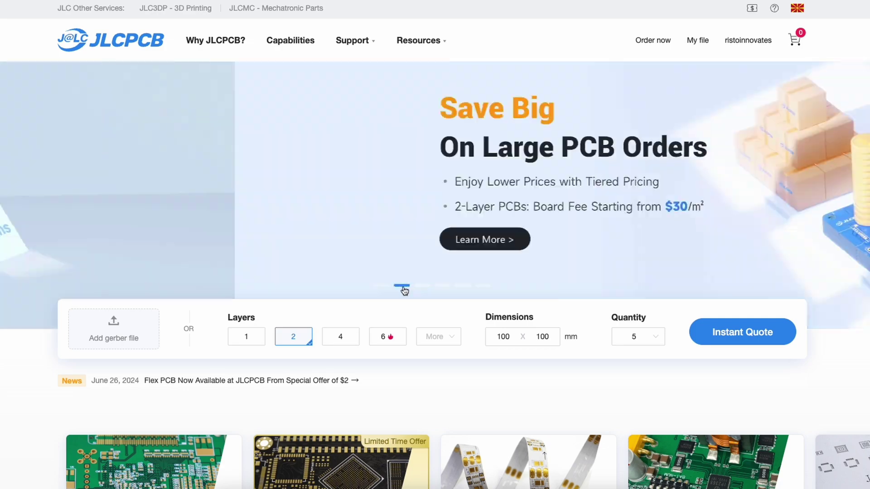
Browse JLCPCB's services, then generate and download the board's Gerber zip from EasyEDA.
mouse_move(415, 292)
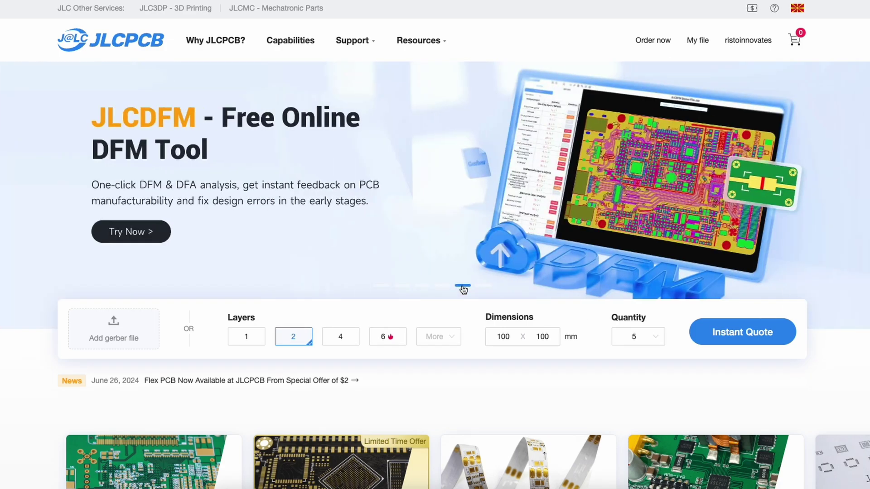
mouse_move(485, 289)
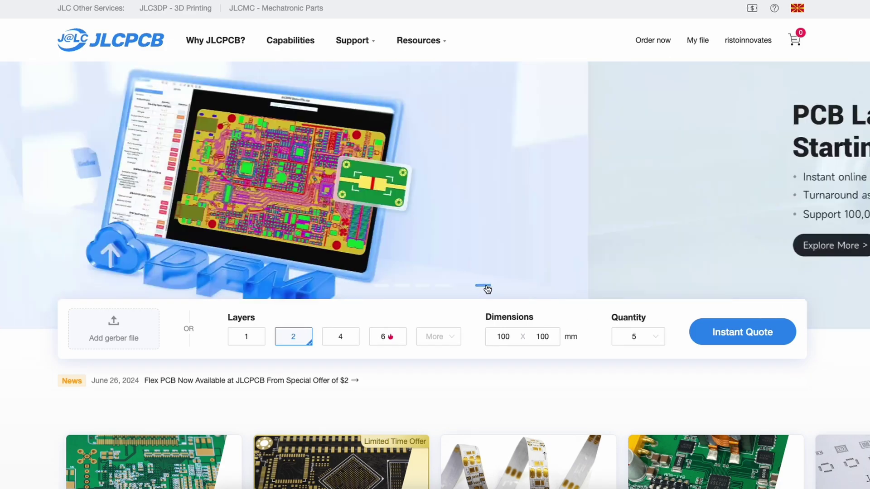
scroll(94, 245, "down", 7)
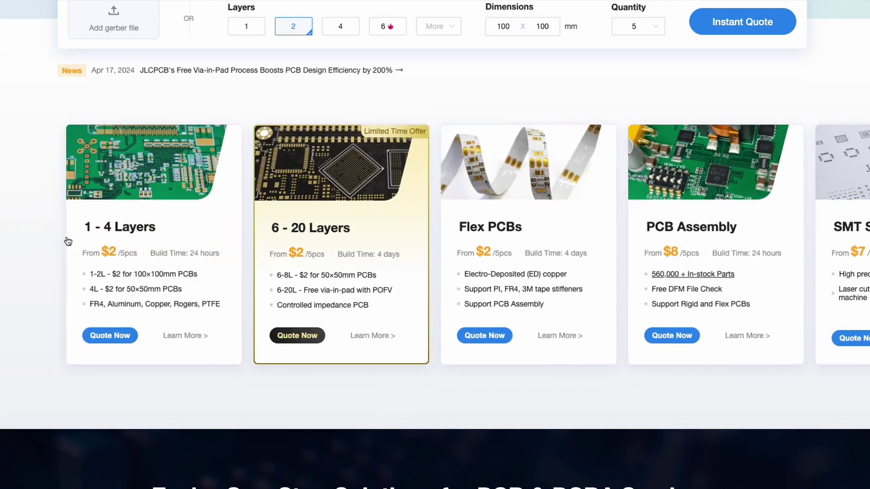
scroll(71, 240, "up", 6)
scroll(161, 221, "down", 6)
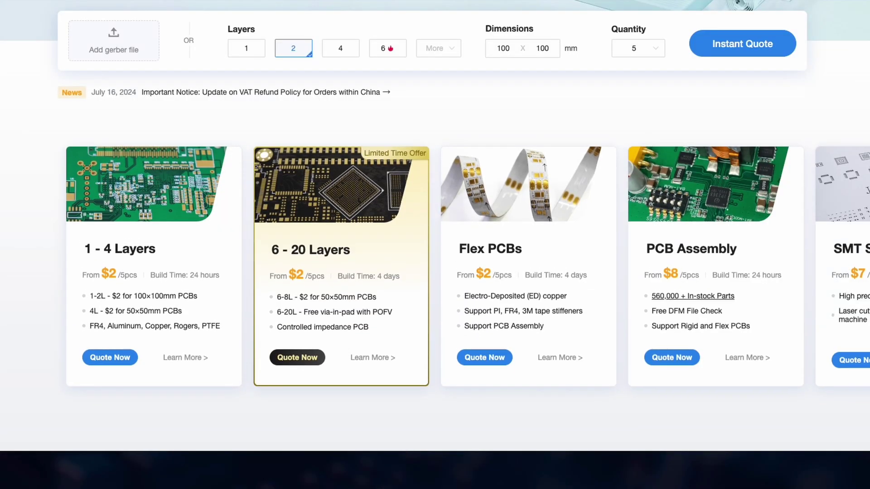
scroll(341, 267, "right", 5)
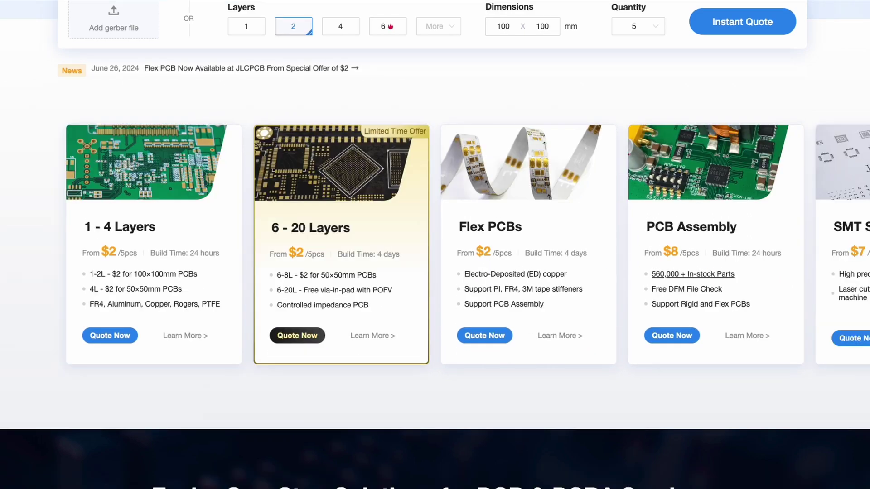
scroll(435, 245, "right", 5)
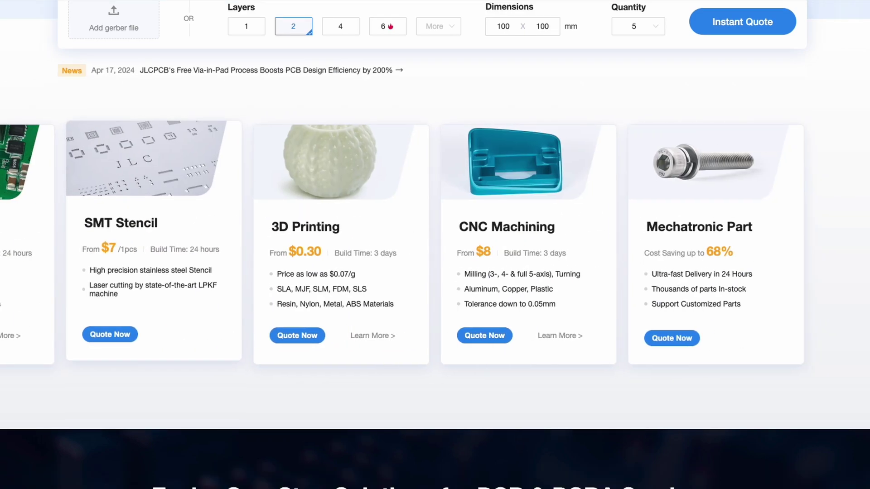
scroll(435, 244, "left", 2)
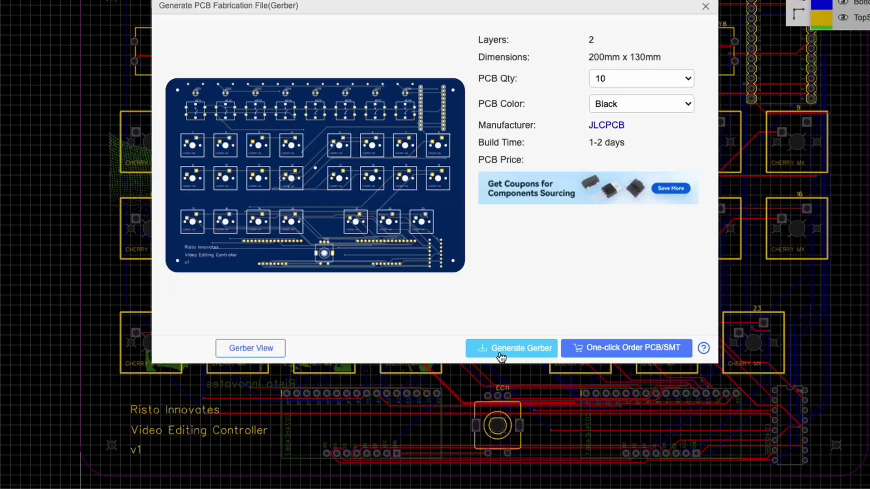
left_click(500, 351)
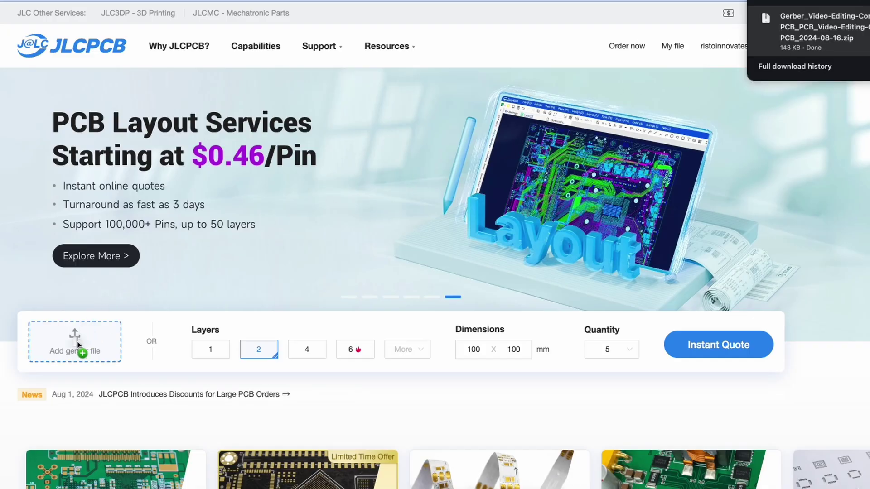
Upload the Gerber zip to JLCPCB's quote and review the detected 2-layer 200×130 mm specifications.
left_click_drag(78, 345, 79, 347)
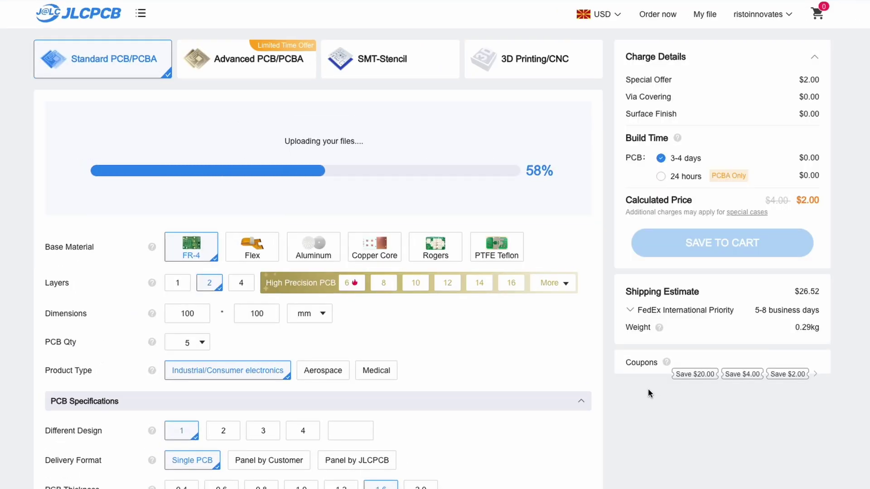
scroll(390, 379, "down", 3)
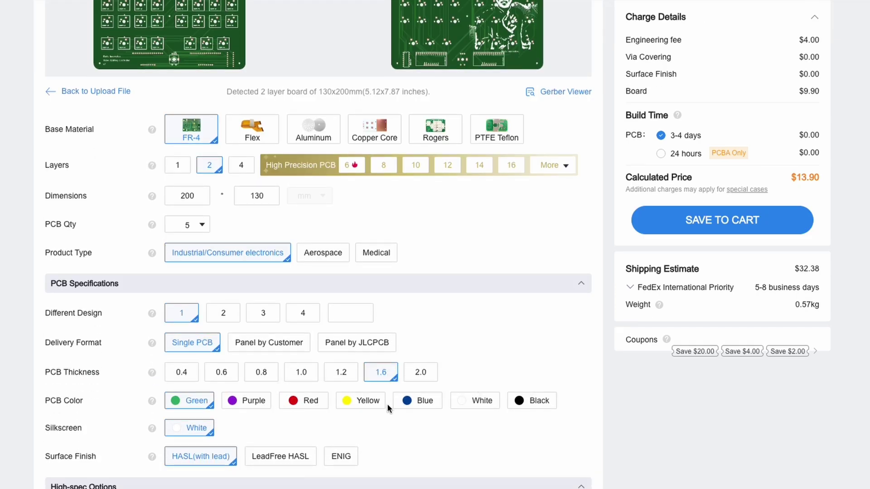
scroll(581, 441, "down", 10)
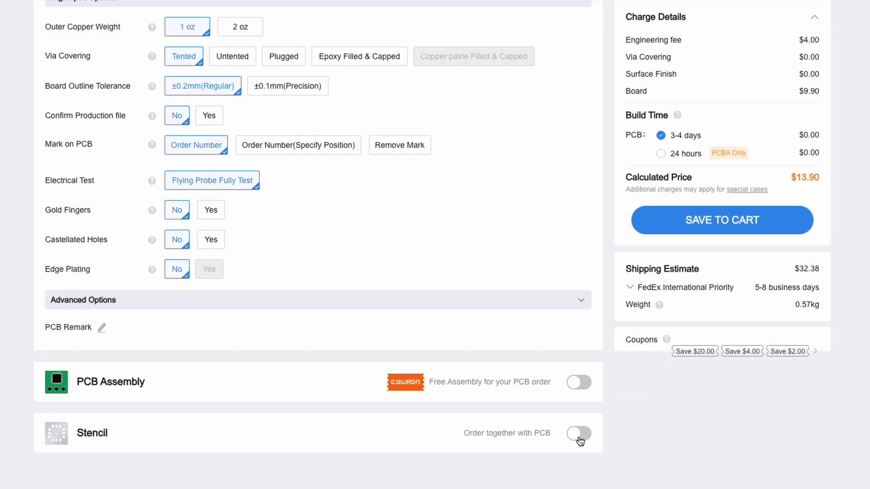
scroll(579, 441, "up", 13)
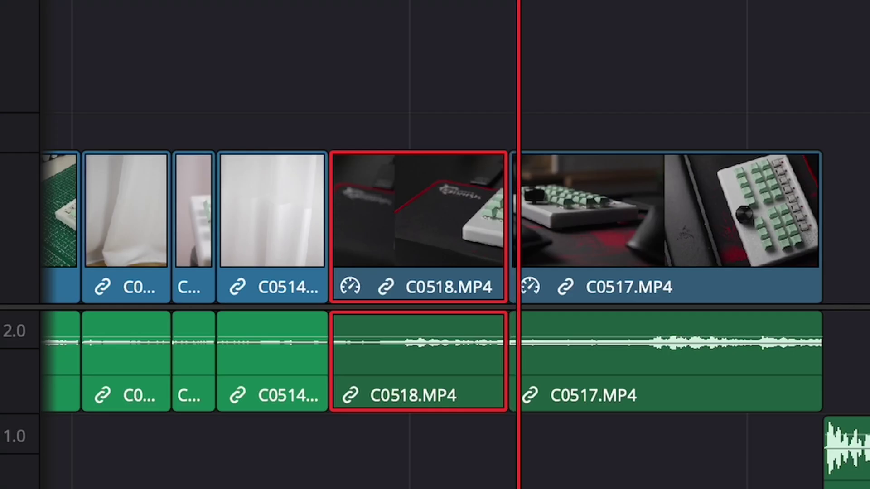
Step the selection between C0517 and C0518 and nudge the playhead a few frames inside C0518.
key("shift+v")
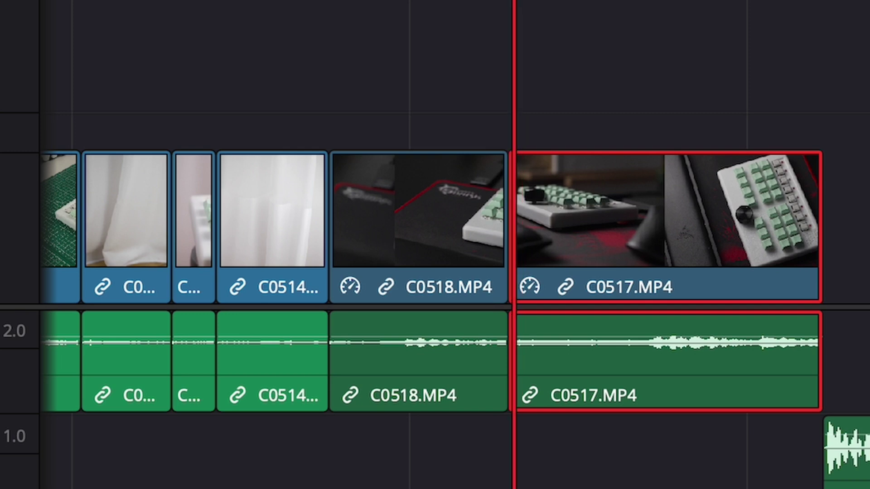
key("Left")
key("Left")
key("Left")
key("shift+v")
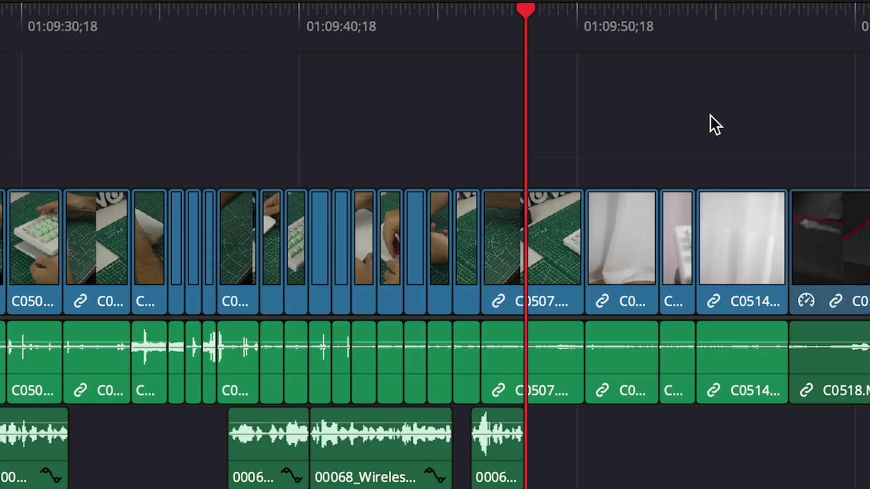
key("Left")
key("Left")
key("Left")
key("Left")
key("Left")
key("Left")
key("Left")
key("Left")
key("Left")
key("Left")
key("Right")
key("Right")
key("Right")
key("Right")
key("Right")
key("Right")
key("Right")
key("Right")
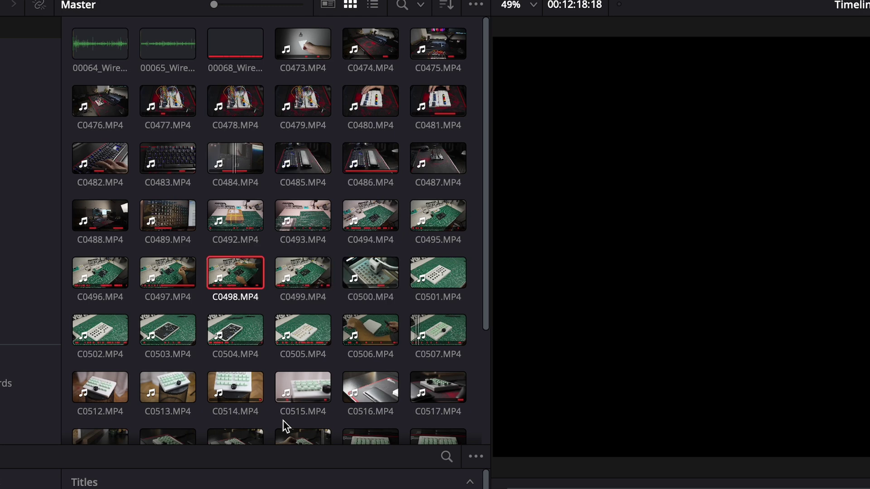
key("Left")
Move the Master bin selection across clip thumbnails, through C0483 and C0513 and up to C0477.
key("Up")
key("Up")
key("Up")
key("Down")
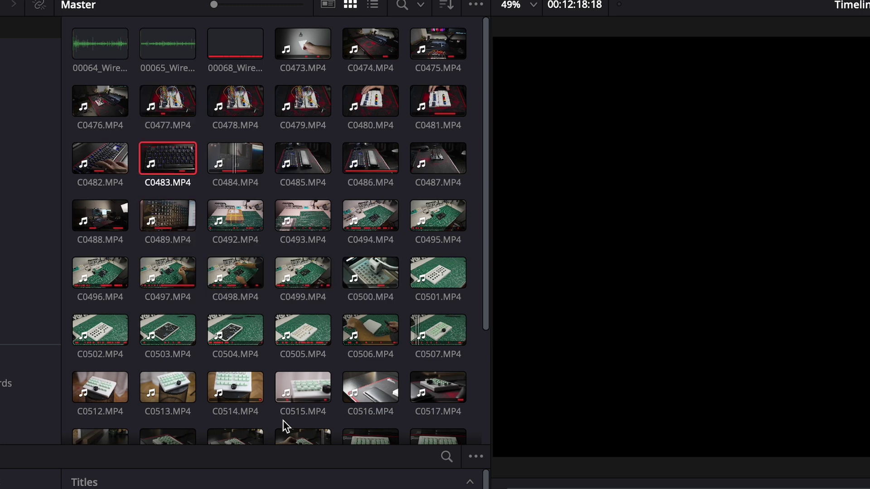
key("Down")
key("Down")
key("Down")
key("Down")
key("Up")
key("Up")
key("Up")
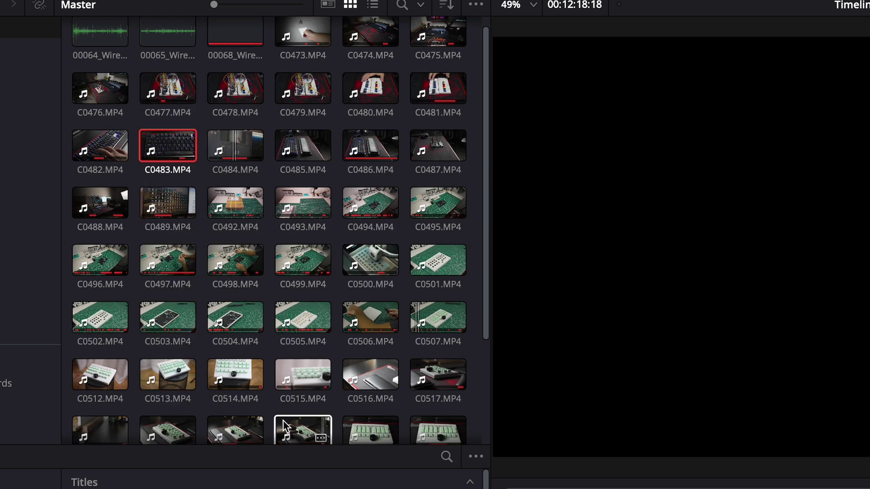